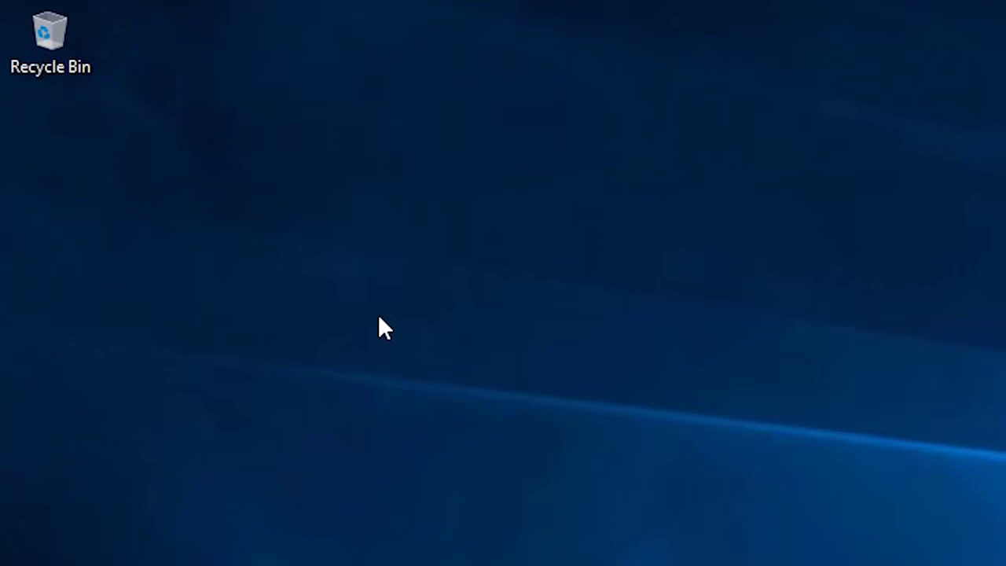
Step: Go from the desktop's Personalize menu to Themes, then move the Desktop icon settings dialog to the right
right_click(570, 215)
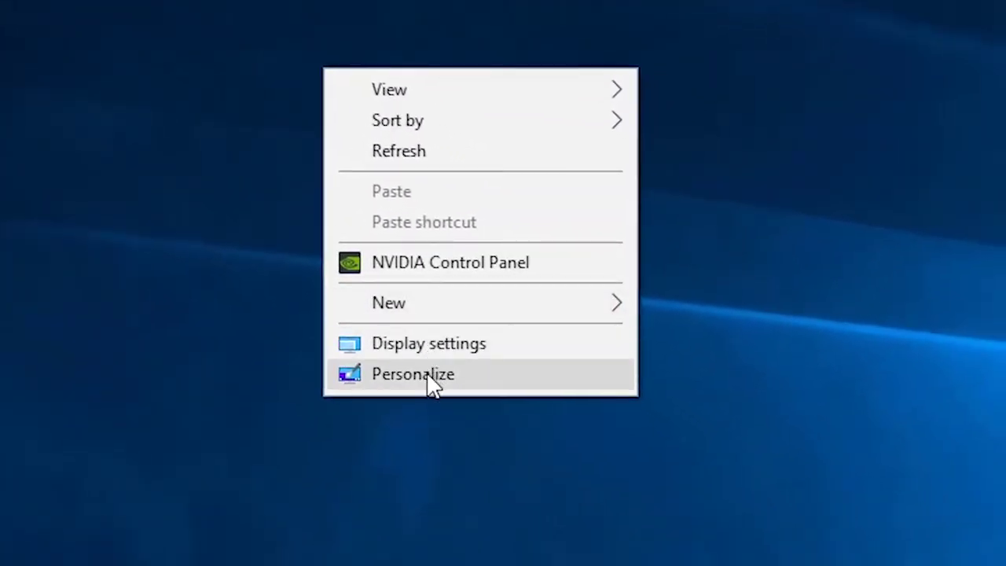
click(429, 374)
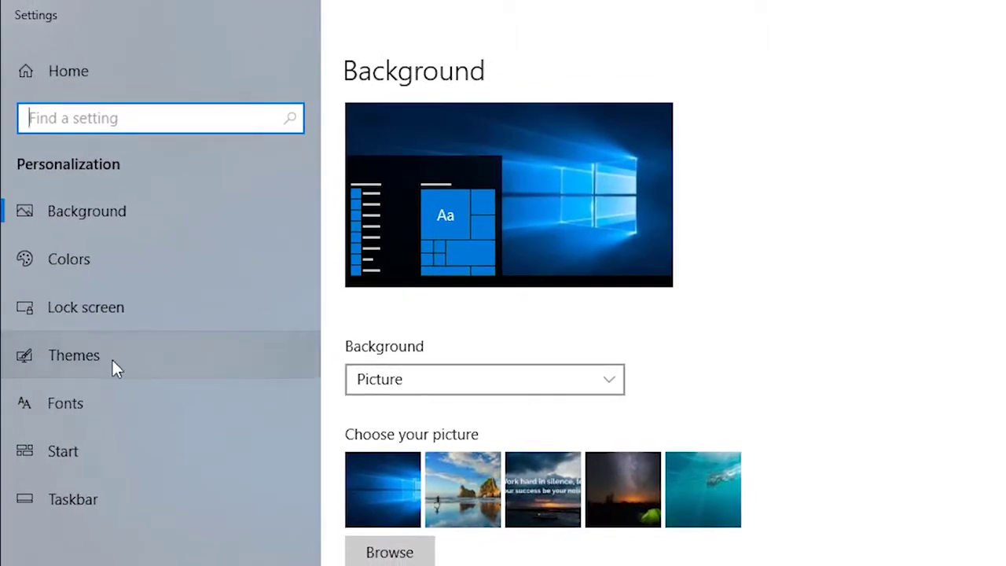
click(111, 366)
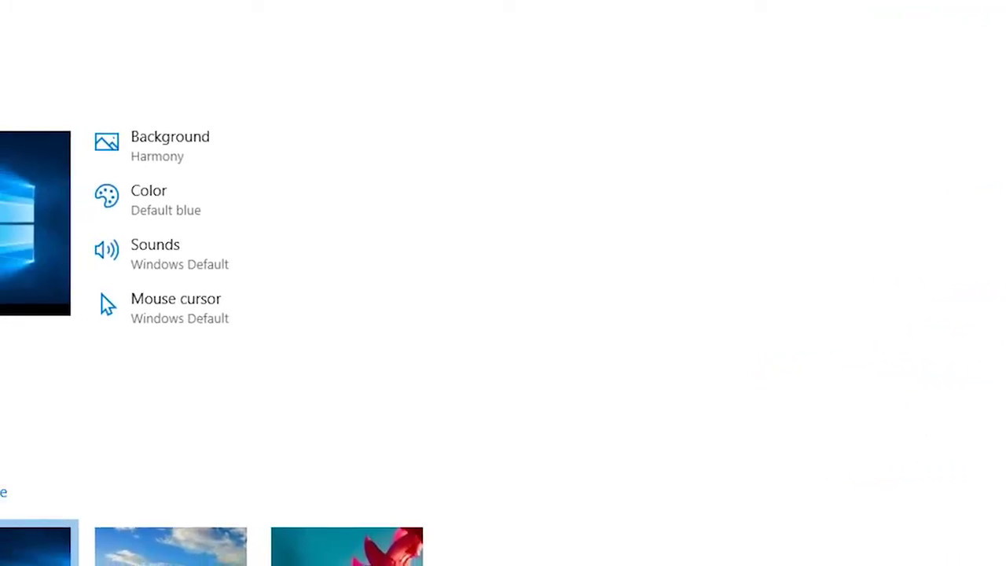
drag(173, 91, 658, 112)
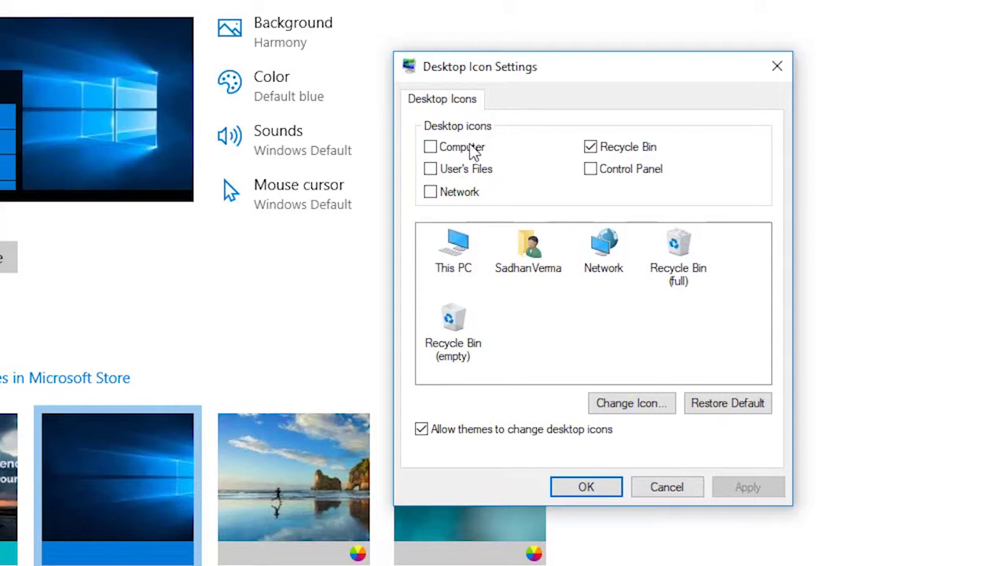
Step: Enable the Computer, Control Panel and User's Files desktop icons and apply the change
click(432, 148)
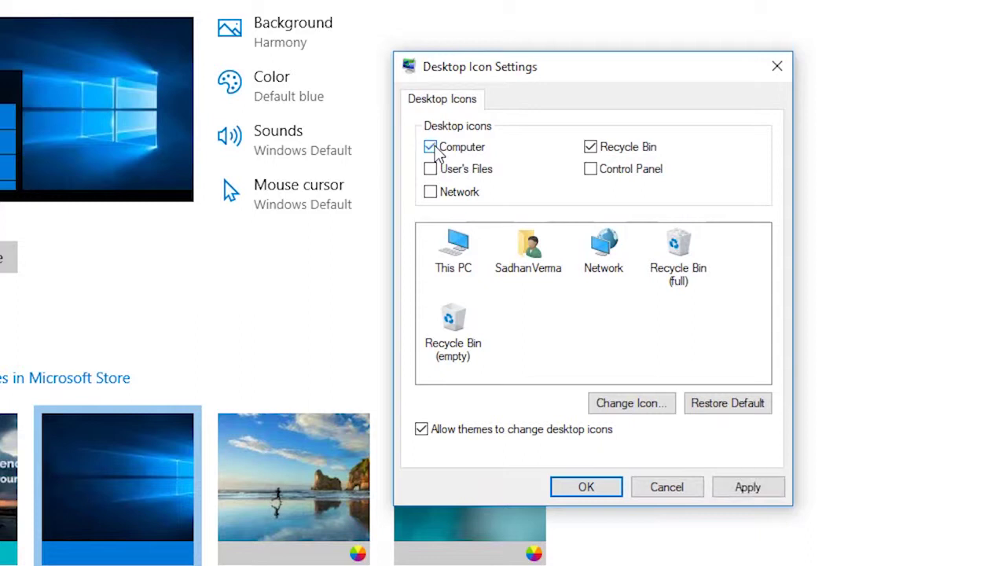
click(592, 173)
click(433, 171)
click(748, 488)
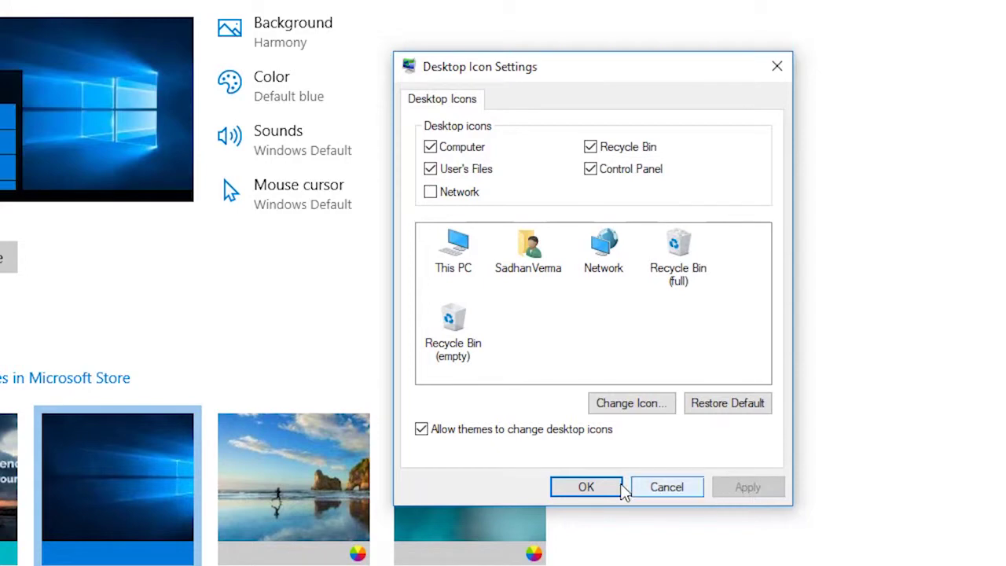
click(595, 487)
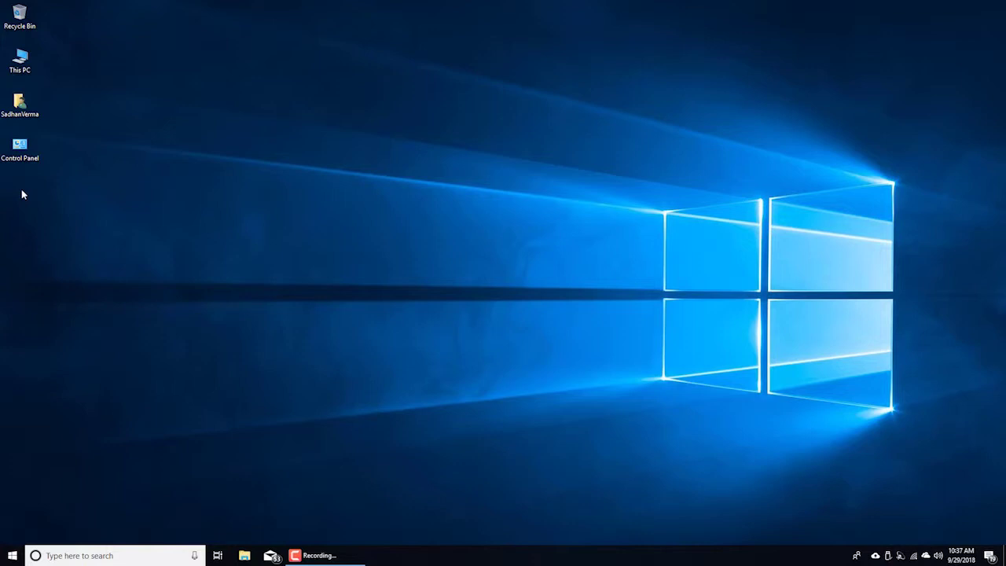
click(10, 558)
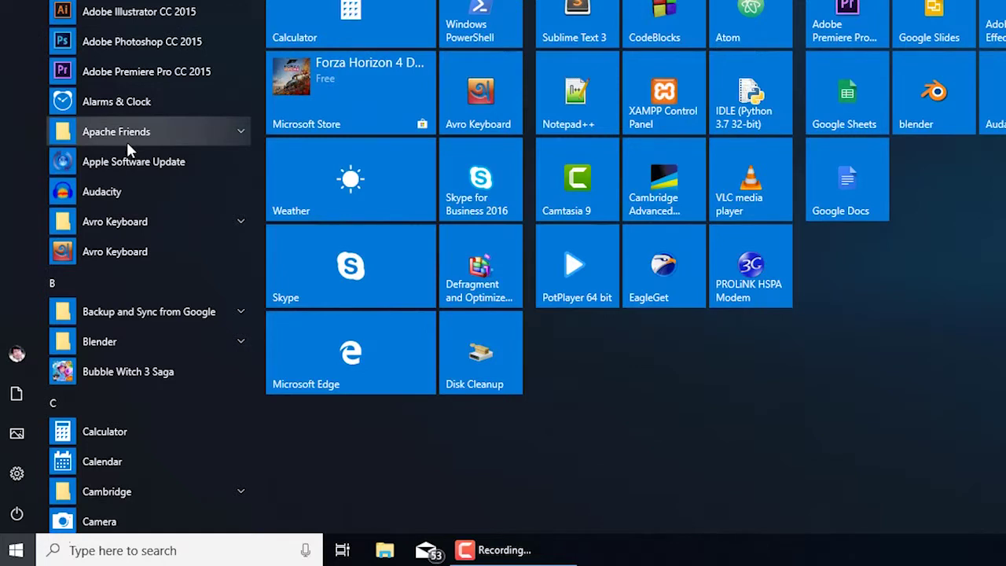
Step: Scroll the Start menu app list down to Word 2016 and drag it out
scroll(128, 145, down, 3)
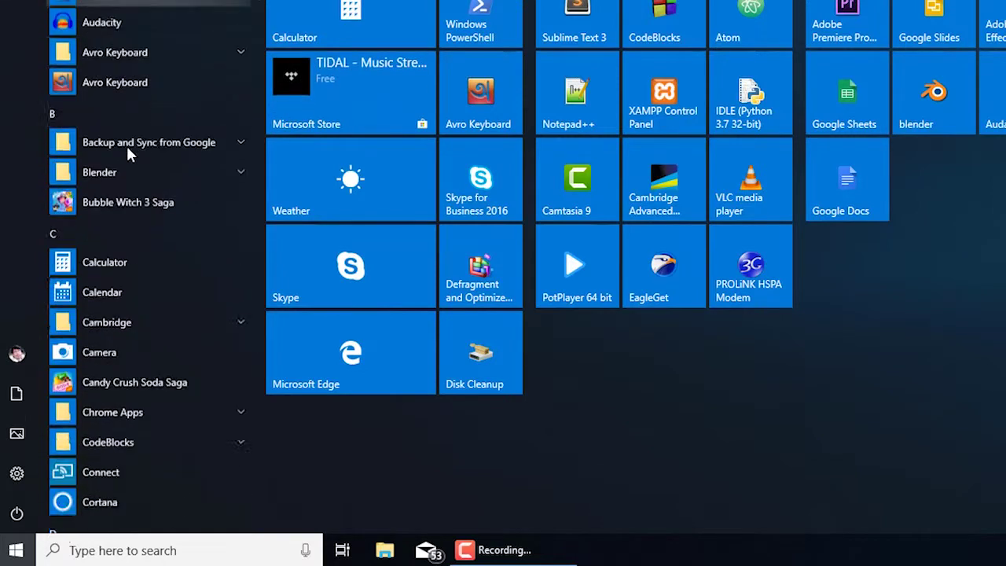
scroll(126, 145, down, 15)
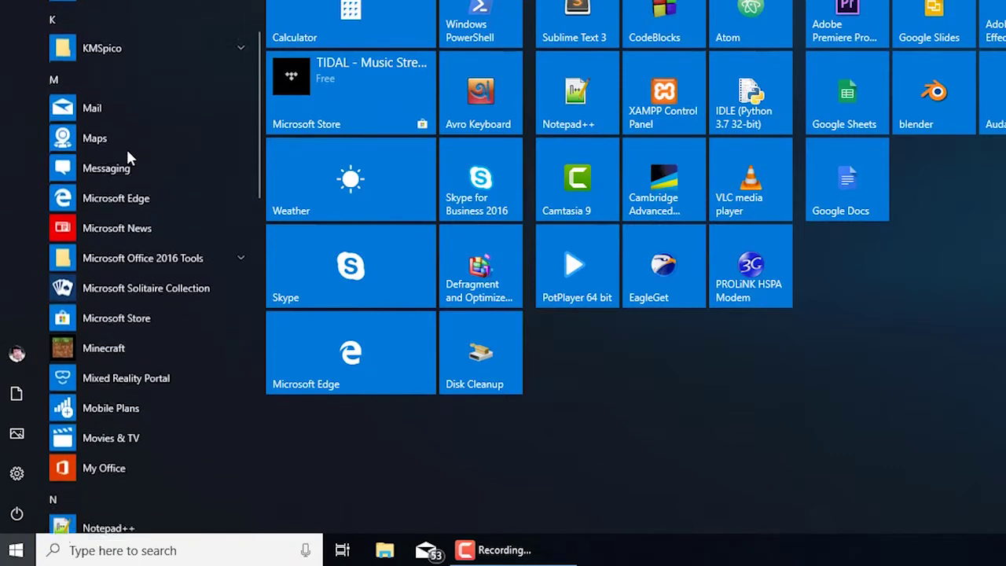
scroll(127, 153, down, 20)
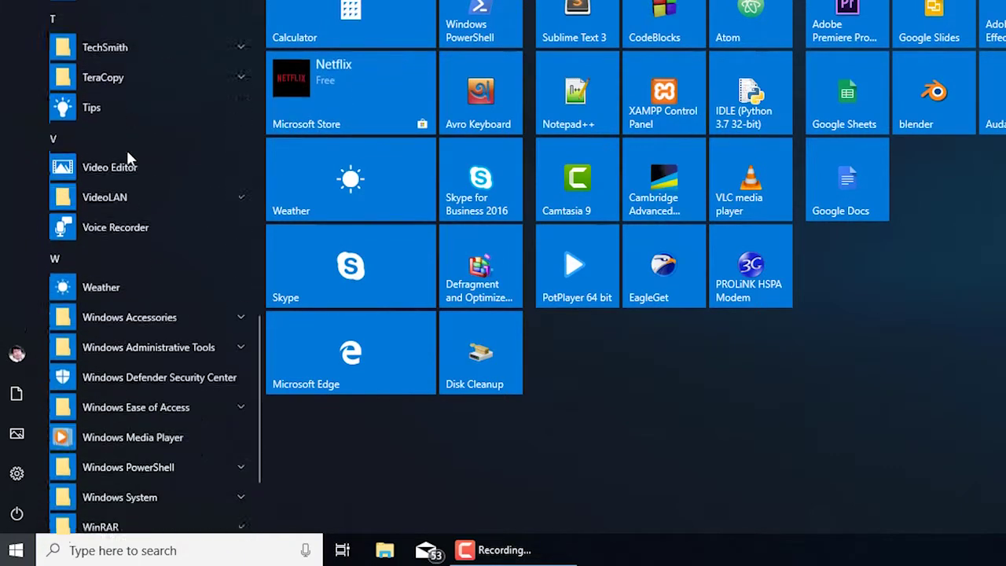
scroll(128, 157, down, 3)
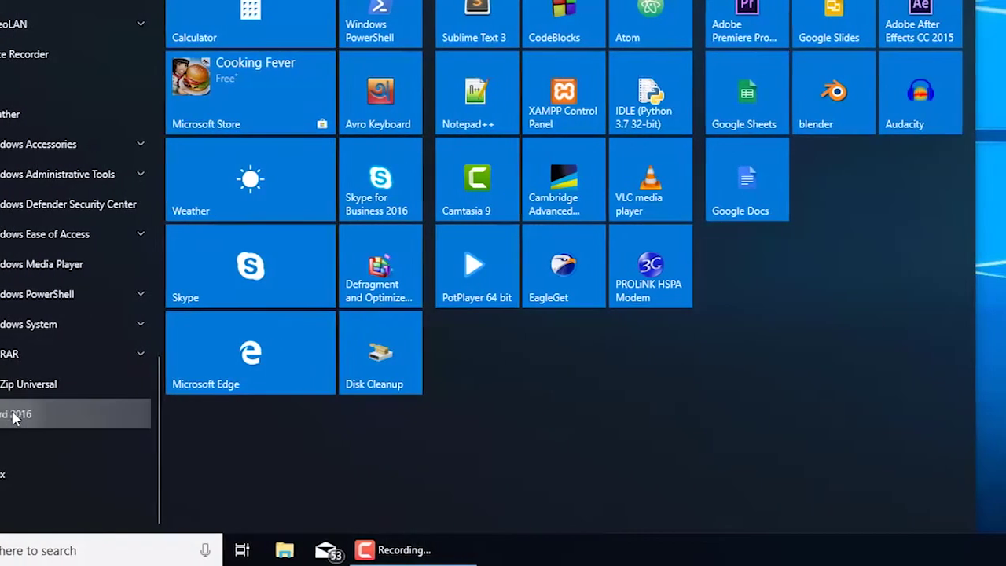
drag(15, 414, 838, 230)
Step: Drop the Word 2016 shortcut beneath Control Panel on the desktop and launch it
drag(721, 236, 945, 85)
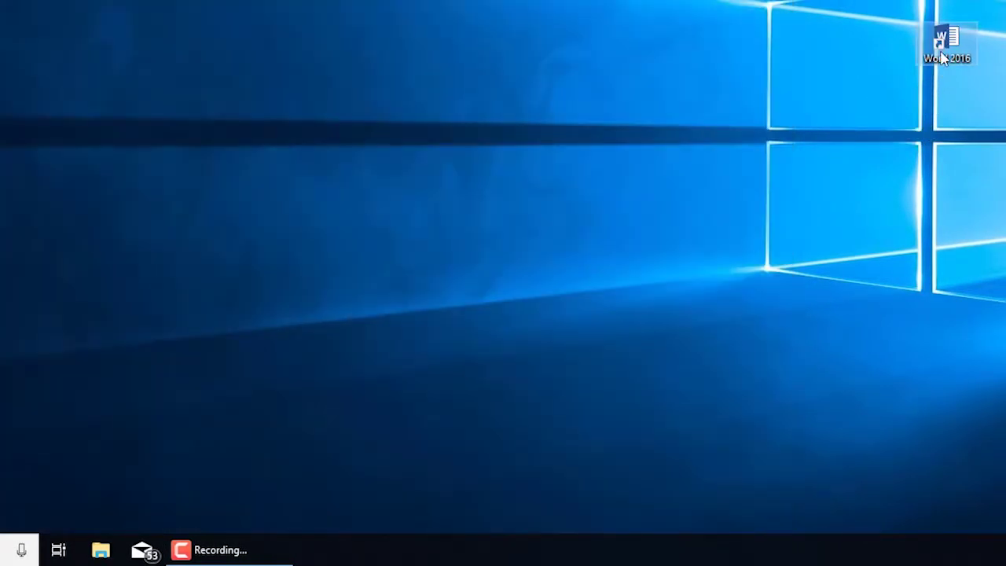
drag(945, 47, 86, 39)
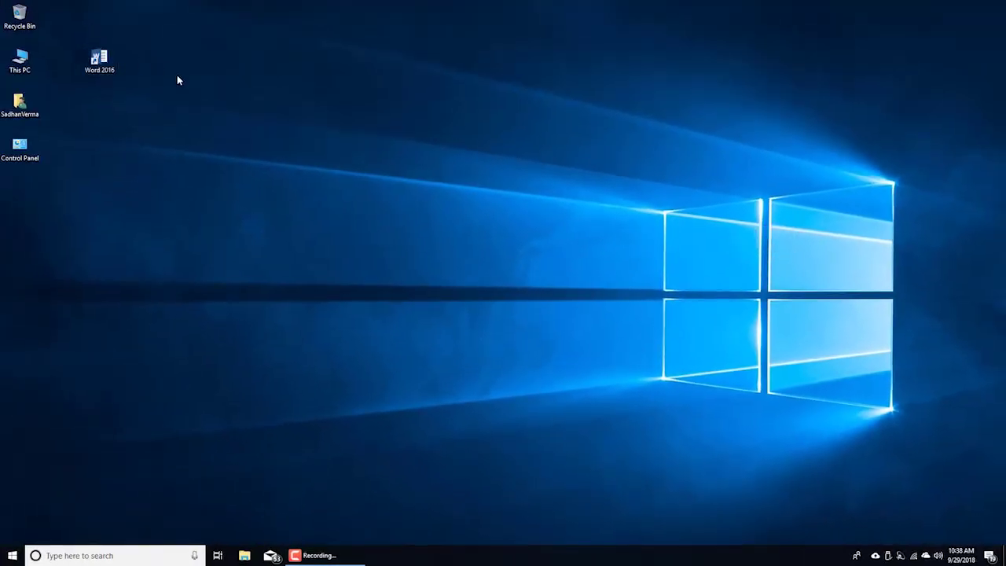
double_click(105, 61)
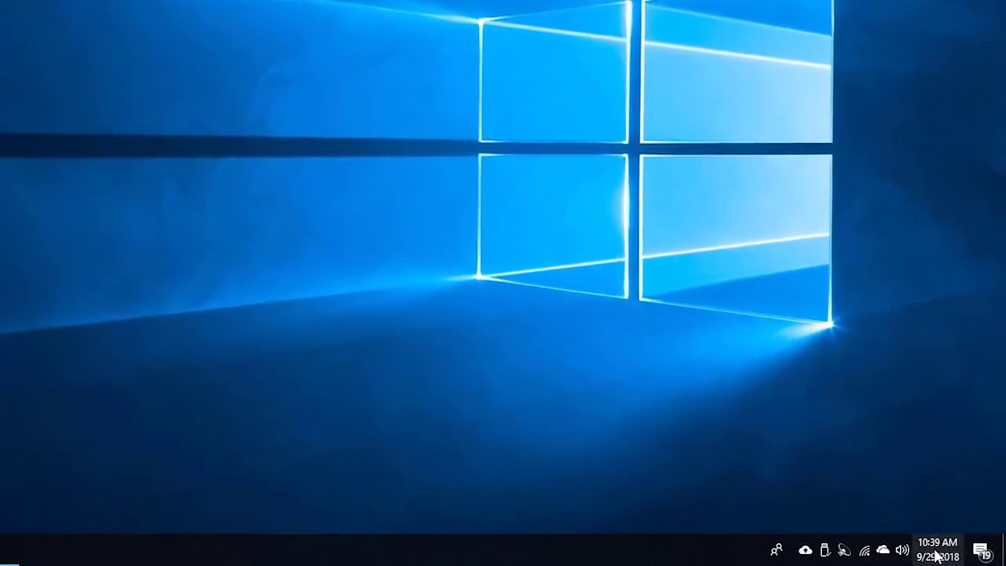
mouse_move(943, 554)
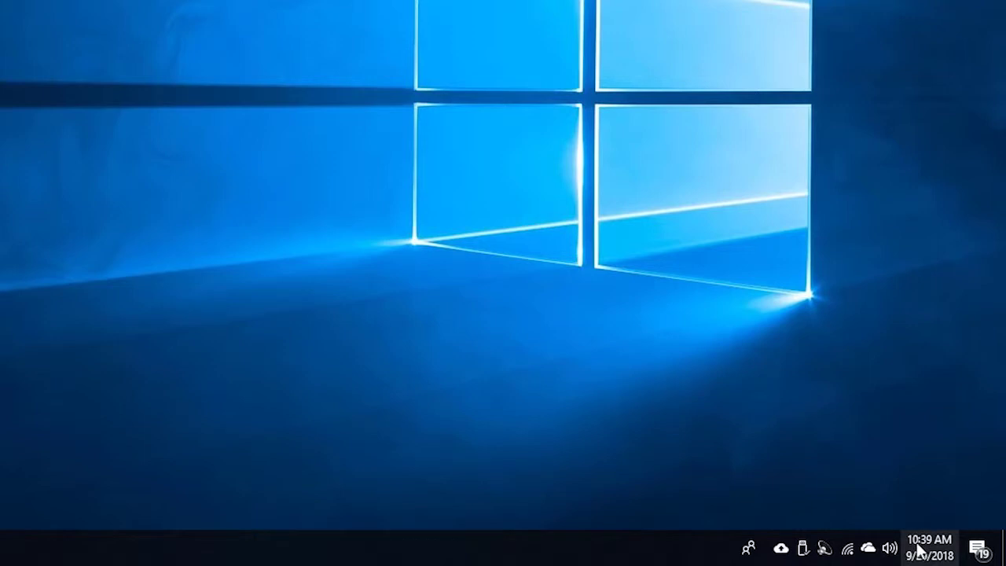
mouse_move(917, 543)
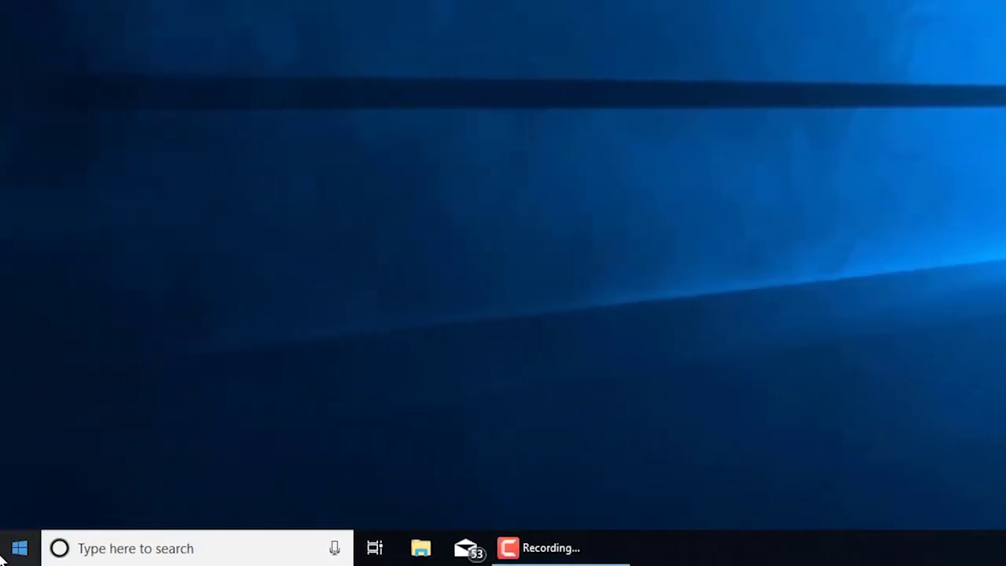
Step: Go to Time & Language in Windows Settings from the Start menu
click(7, 555)
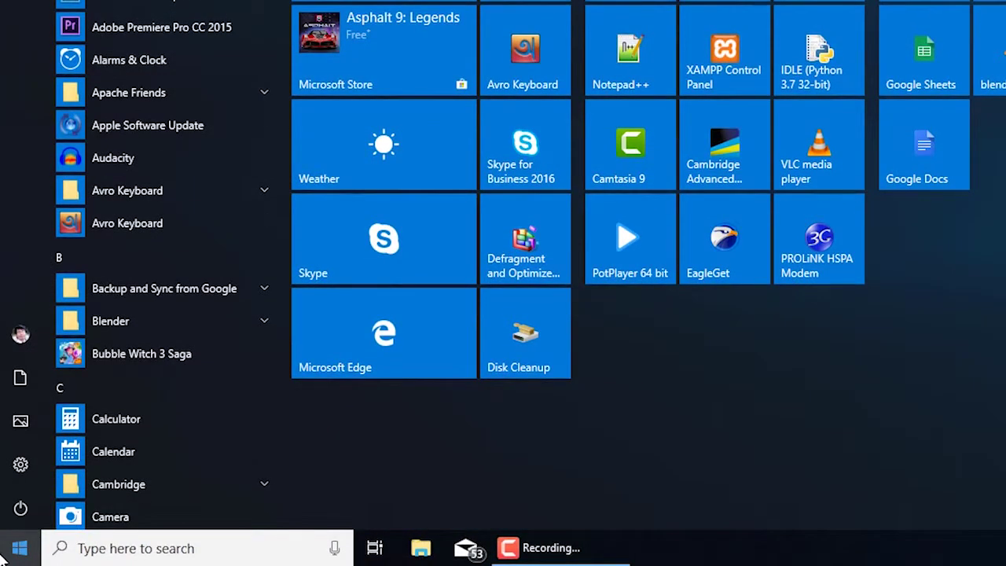
click(19, 466)
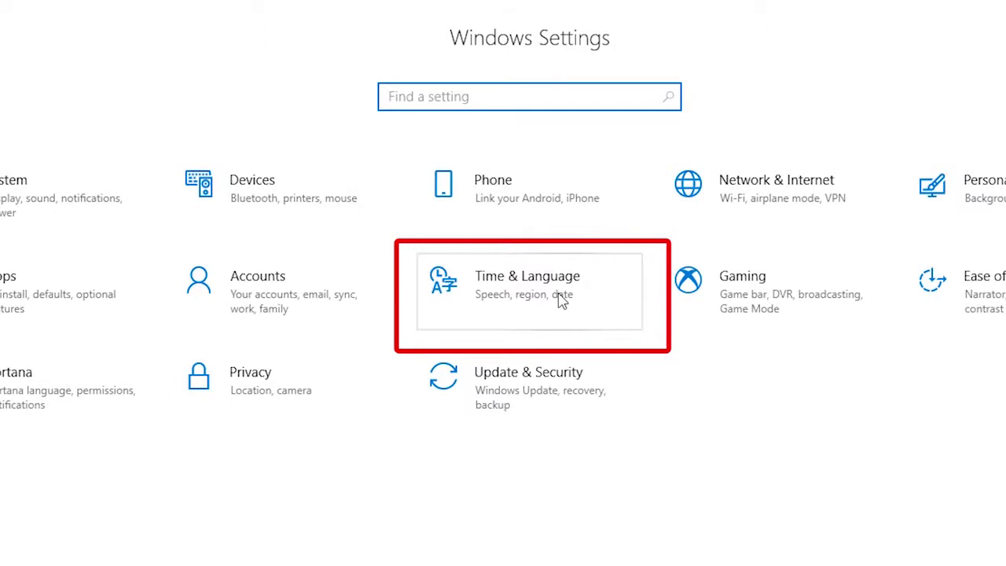
click(562, 301)
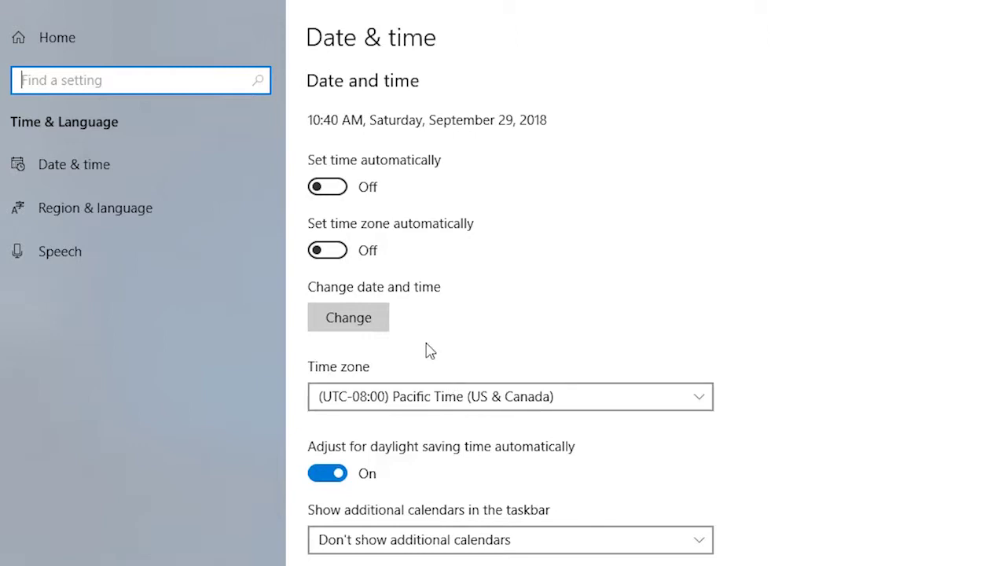
Step: Cancel the Change date and time dialog unchanged and turn Set time automatically on
click(349, 325)
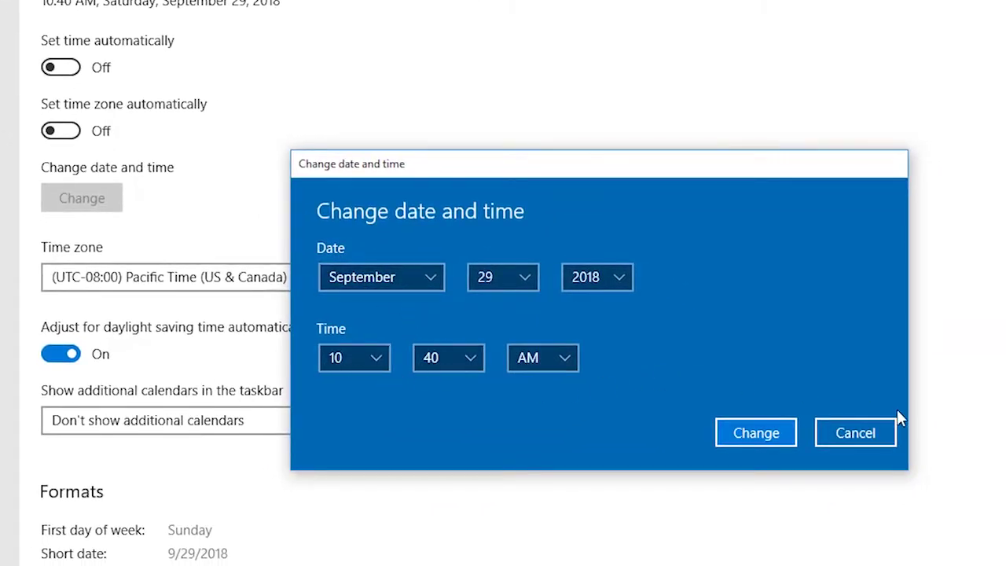
click(880, 433)
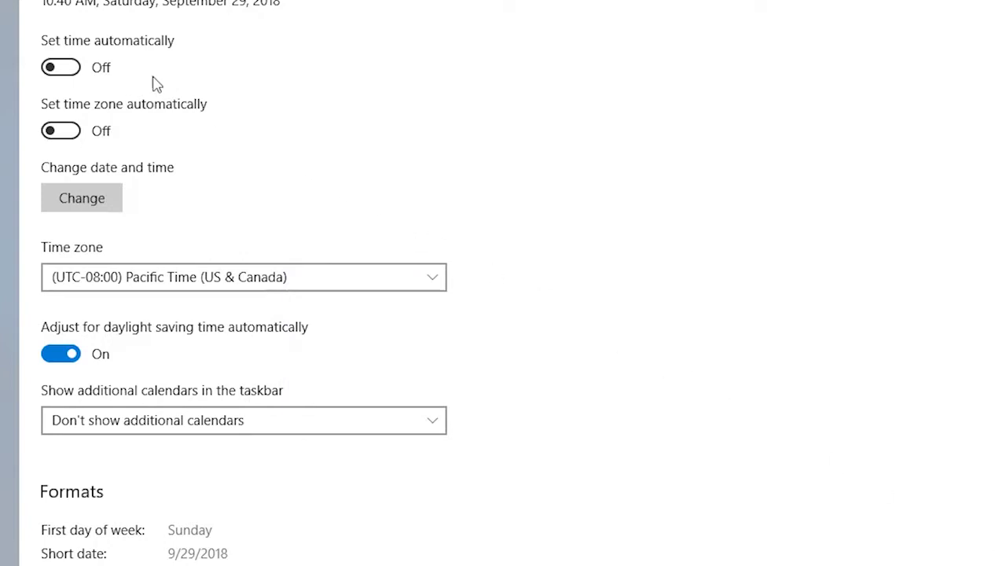
click(72, 68)
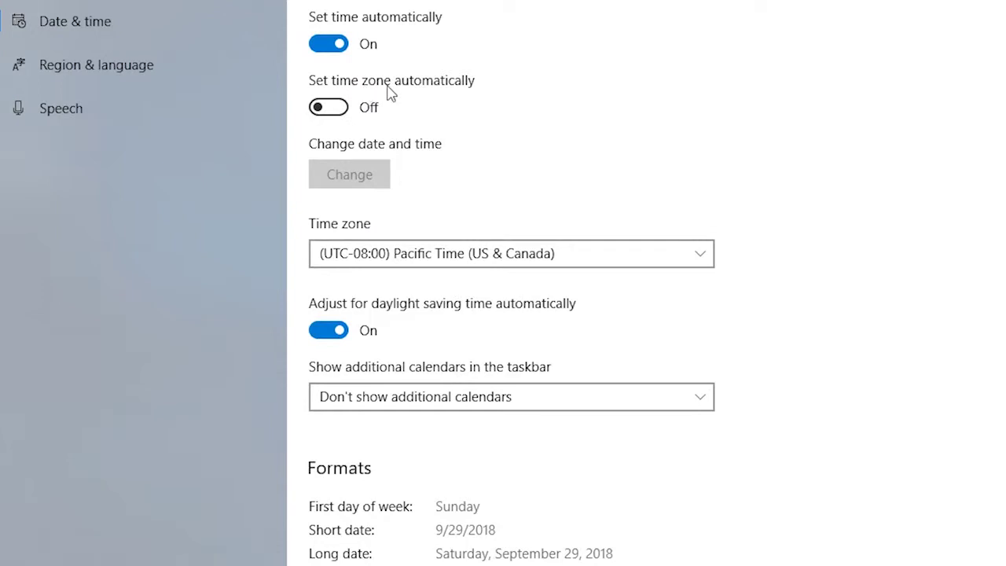
Step: Leave the time zone list unchanged and turn Set time zone automatically on
click(489, 254)
scroll(498, 267, down, 4)
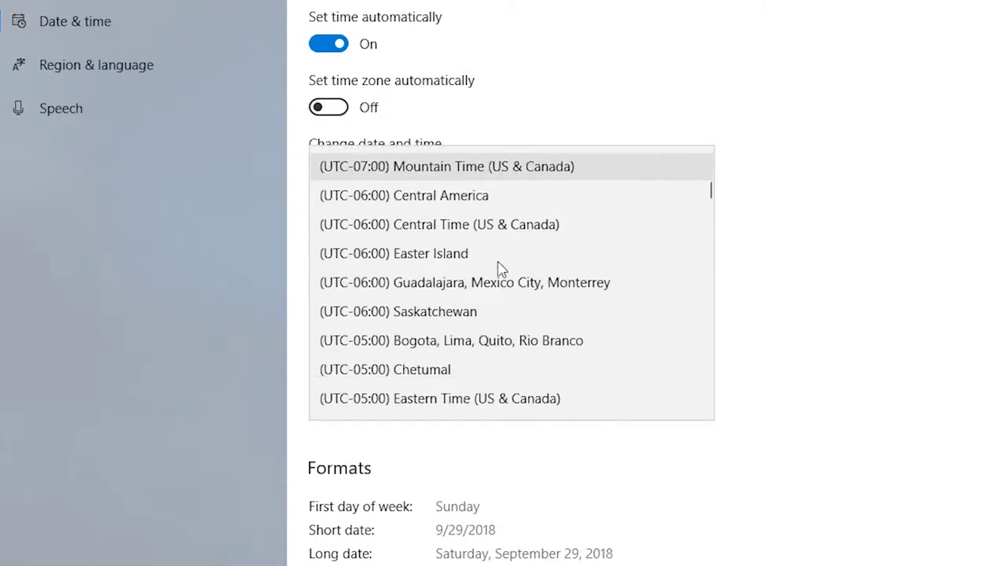
click(541, 116)
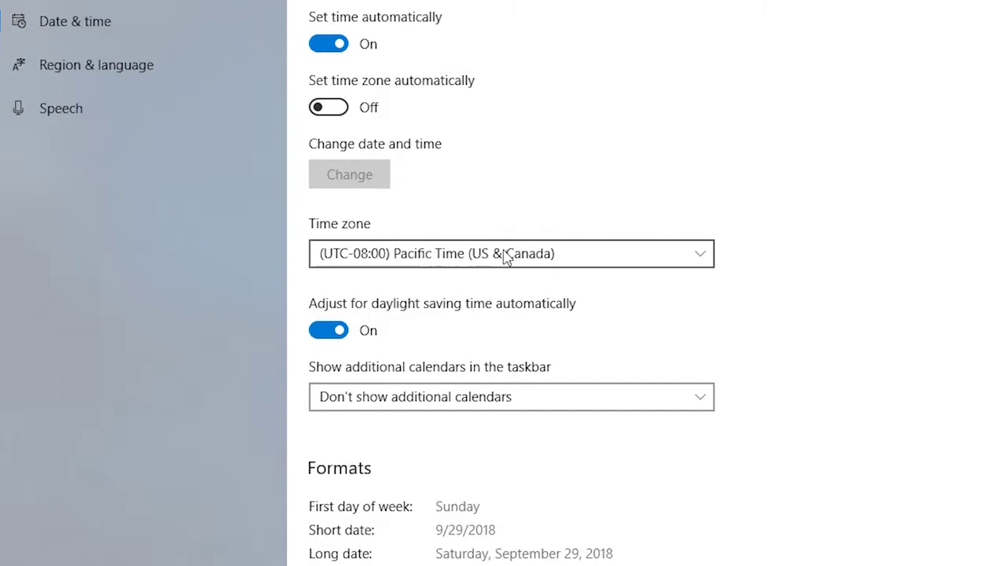
click(340, 112)
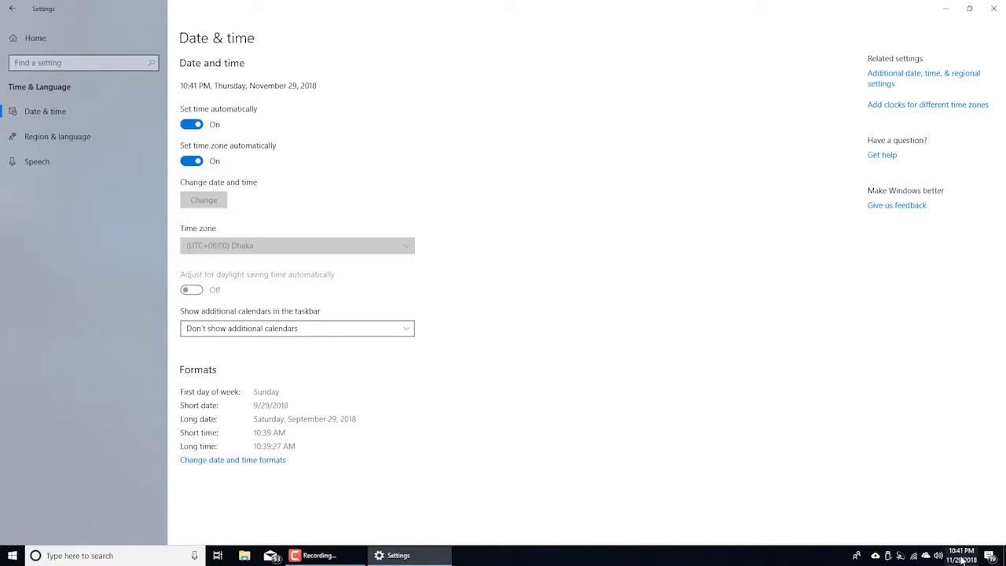
Step: Close Settings once the time zone reads UTC+06:00 Dhaka, then open This PC
mouse_move(962, 559)
click(994, 8)
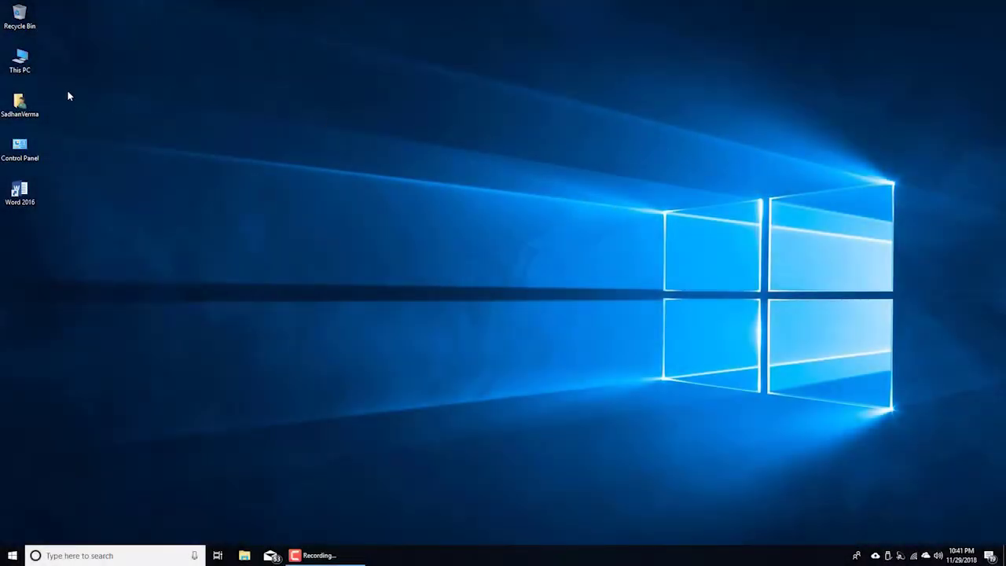
double_click(26, 62)
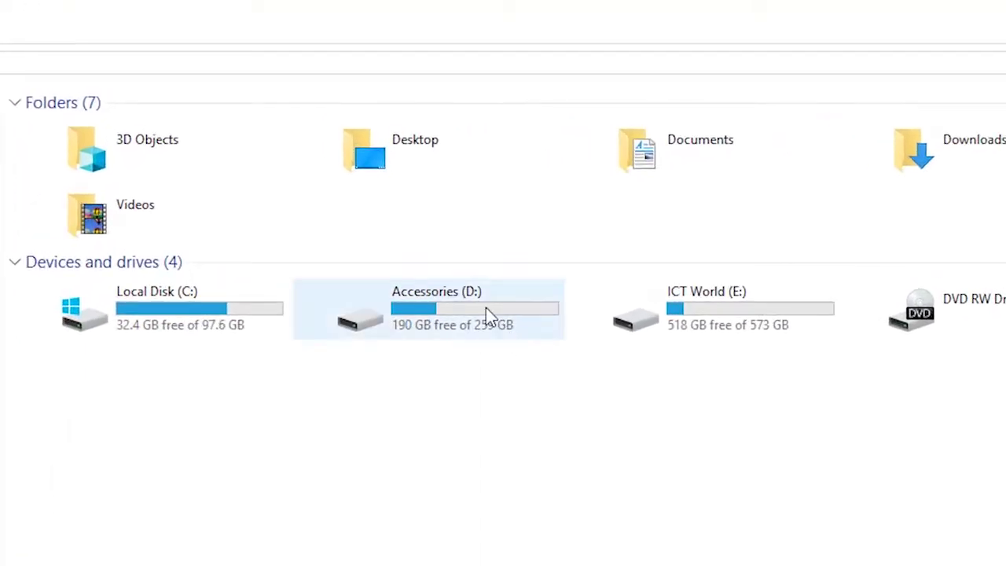
Step: Browse Accessories (D:) > Audios > Audio Song, then close File Explorer
double_click(485, 308)
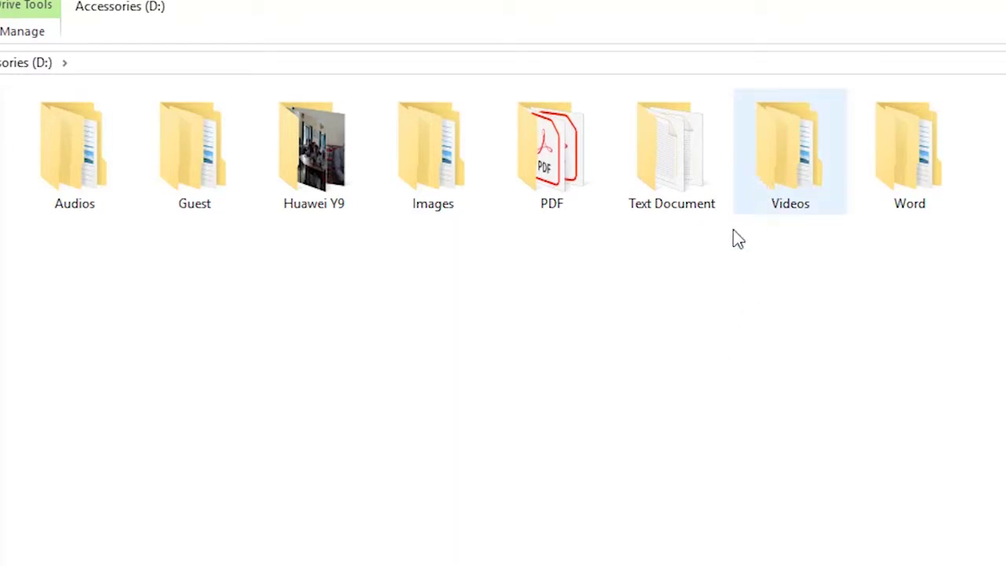
double_click(78, 161)
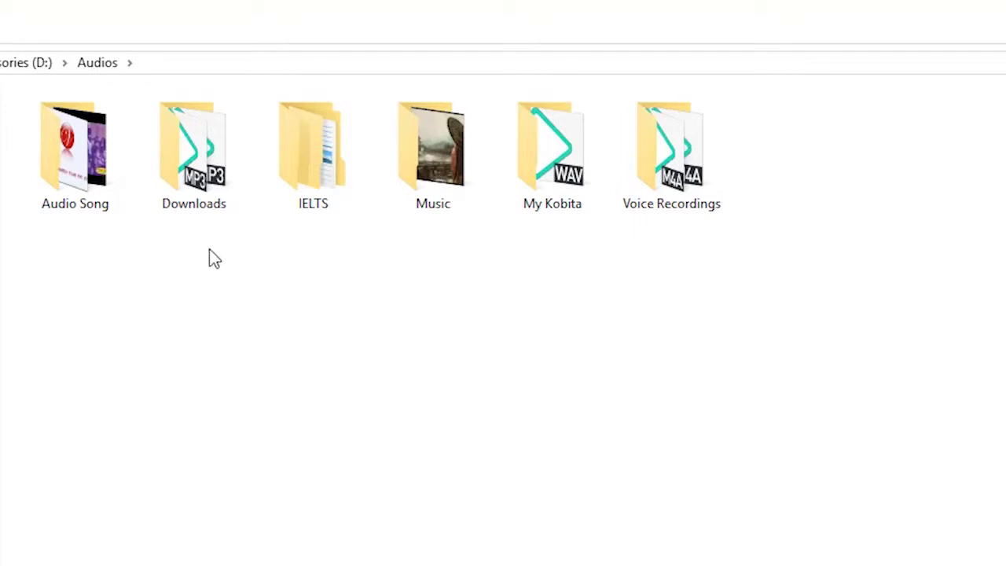
double_click(85, 181)
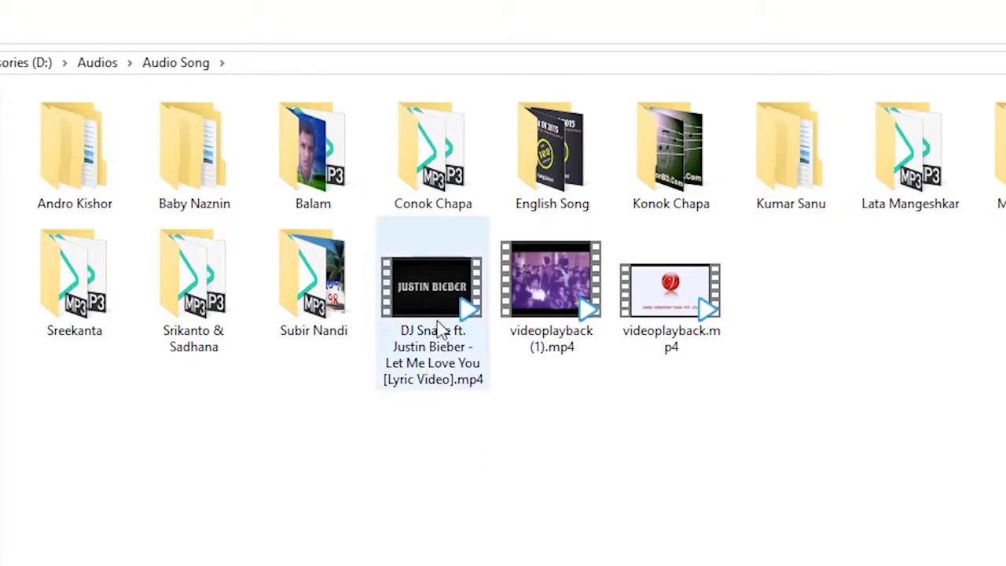
mouse_move(432, 319)
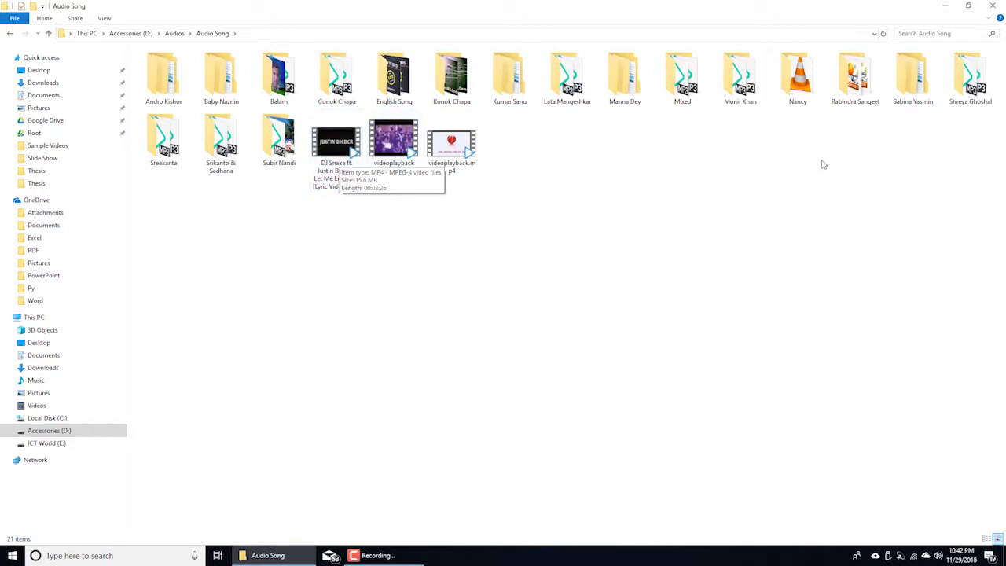
click(994, 7)
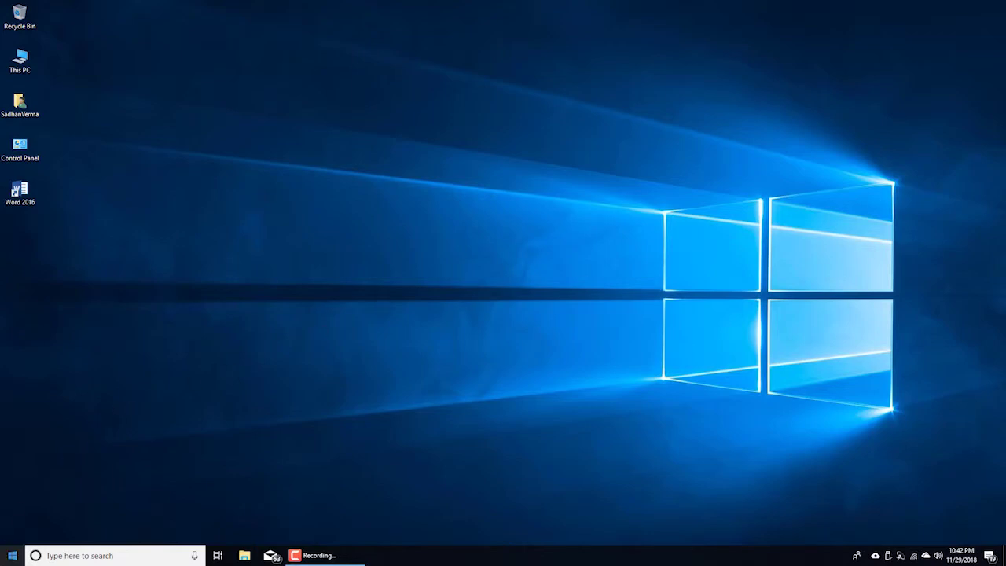
Step: Go to Settings > Apps > Default apps from the Start menu
click(12, 555)
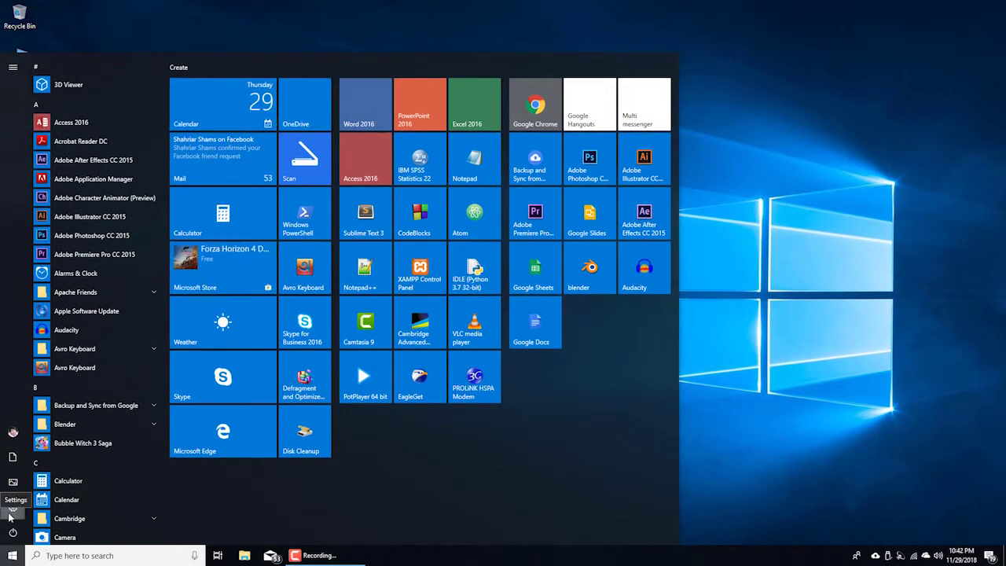
click(12, 513)
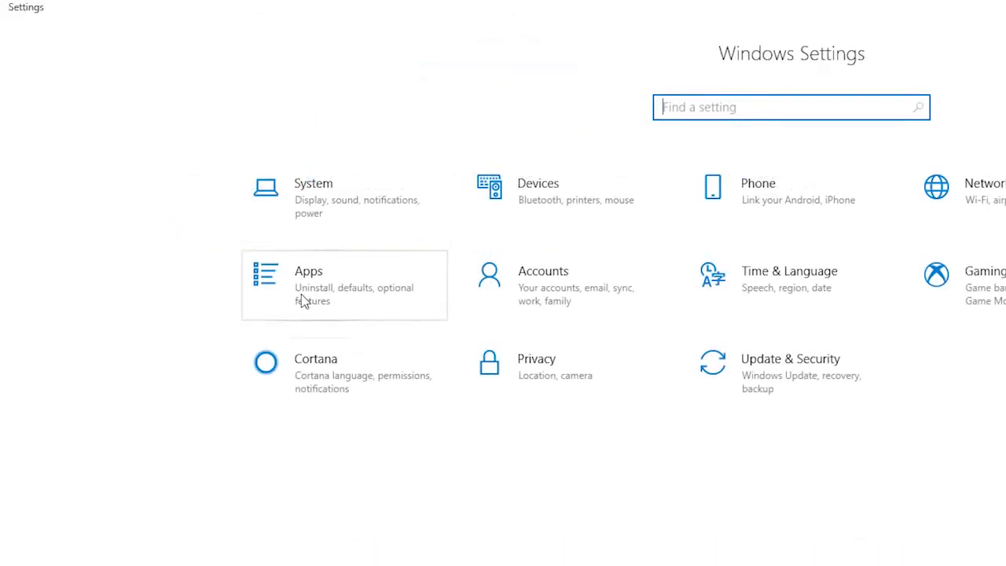
click(344, 295)
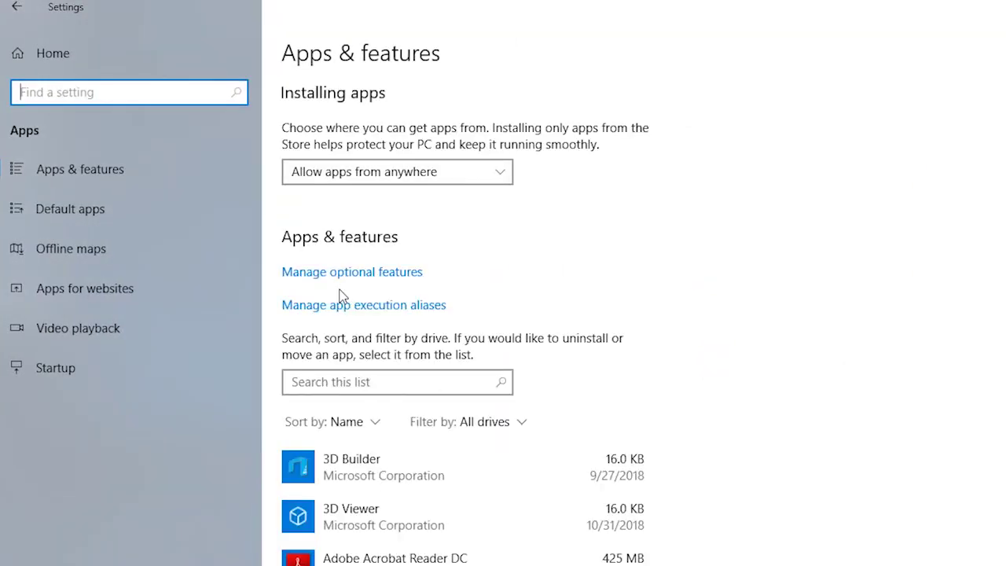
click(95, 214)
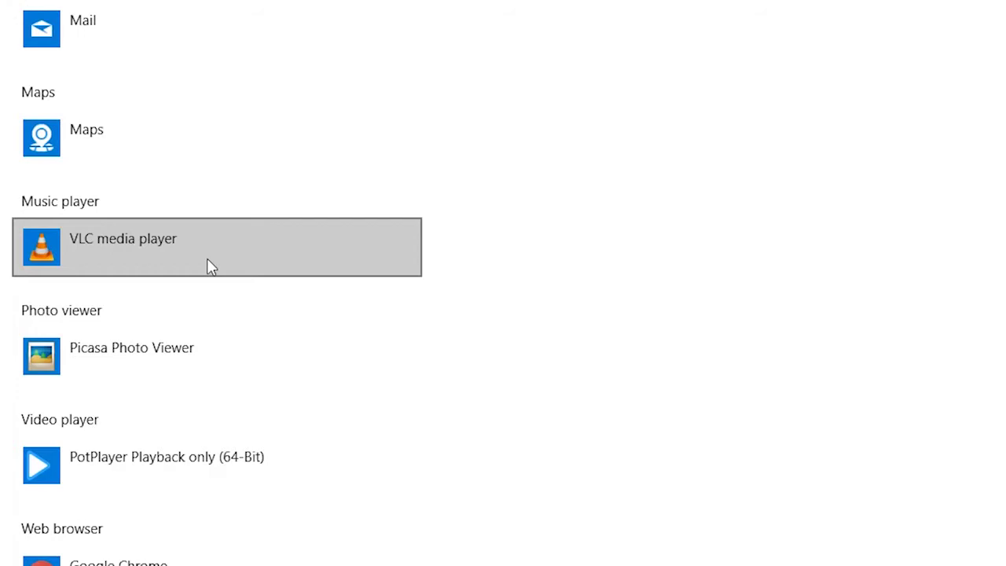
Step: Change the Music player default from VLC media player to Groove Music
click(210, 268)
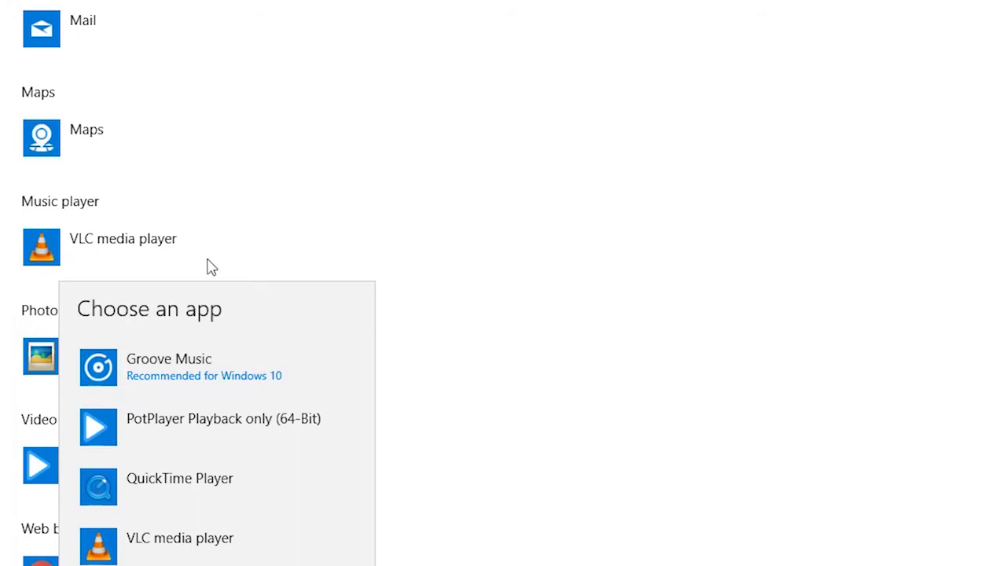
scroll(225, 299, down, 5)
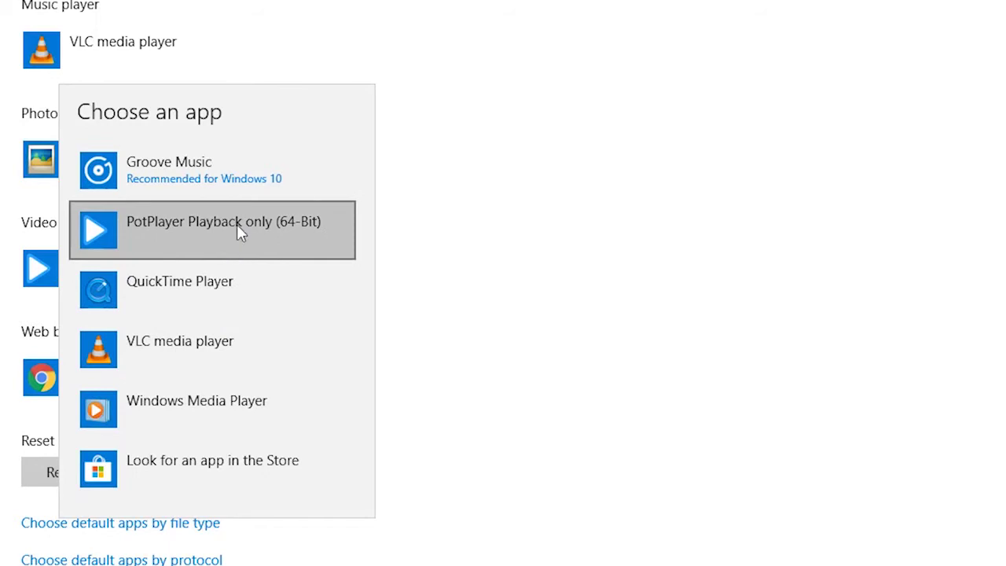
click(260, 178)
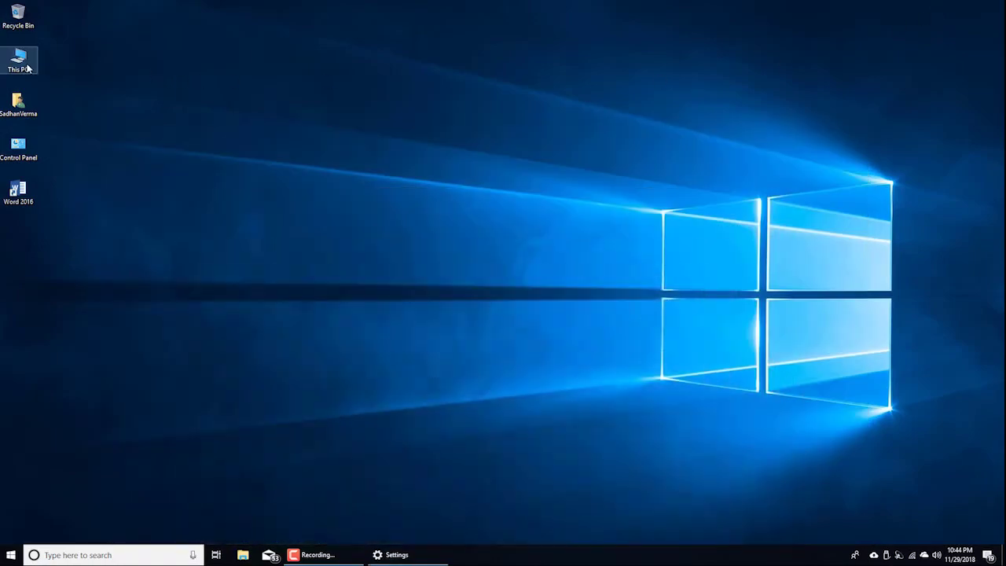
Step: Browse from This PC into Accessories (D:) > Audios > Audio Song
double_click(19, 63)
double_click(338, 152)
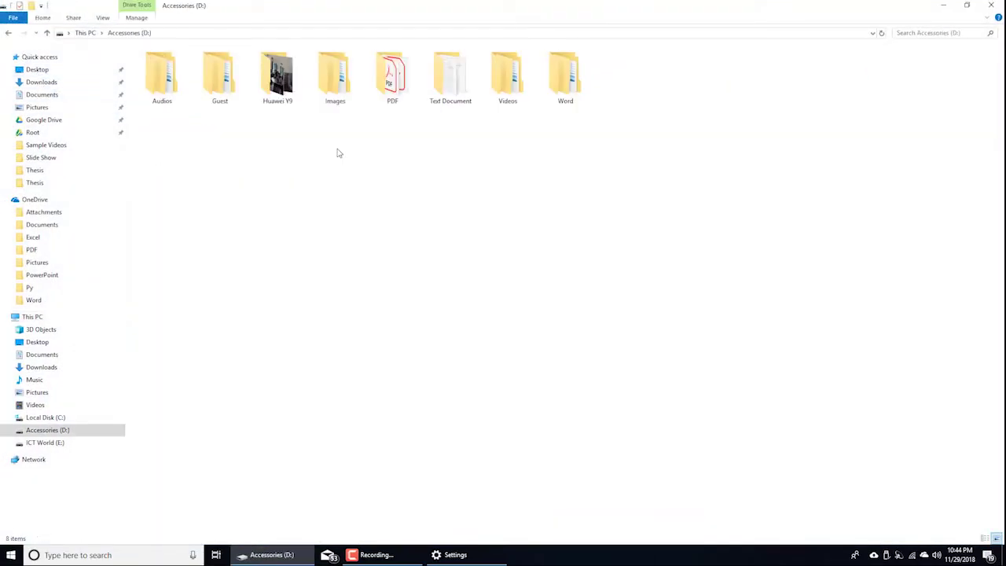
click(158, 89)
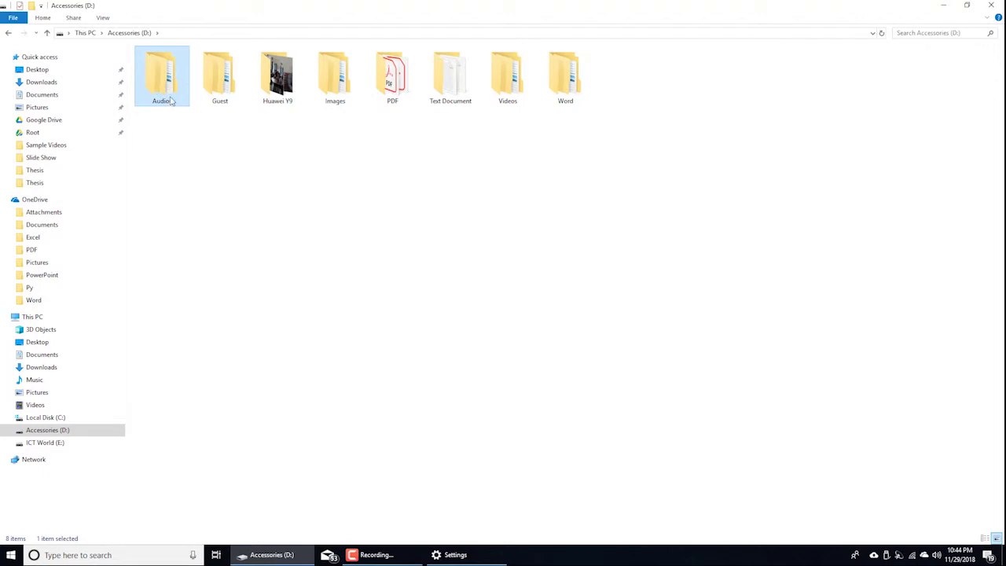
double_click(171, 101)
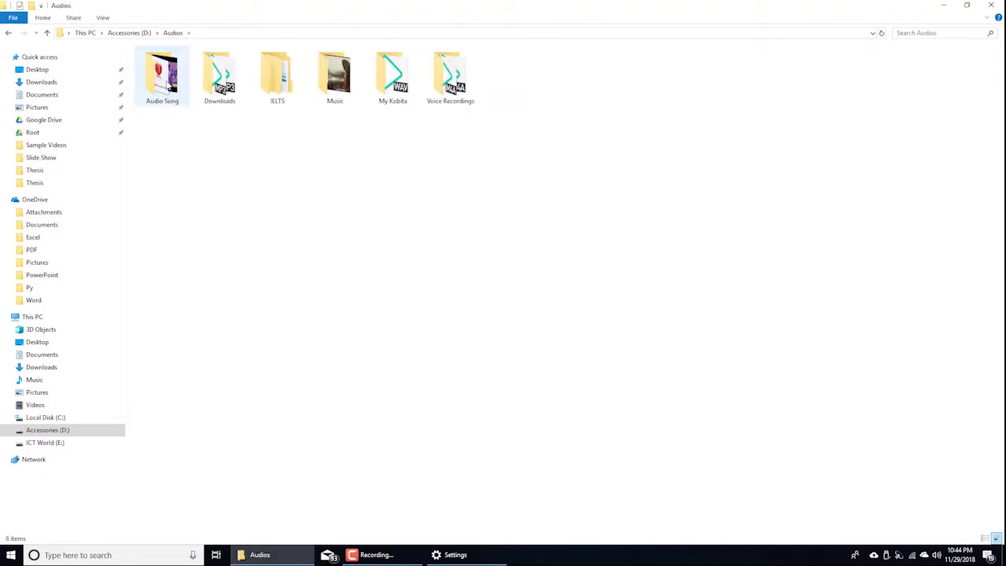
double_click(168, 87)
Step: Open Andro Kishor > ando kisor, show its mp3 files as Large icons, and shrink the window rightward
double_click(159, 87)
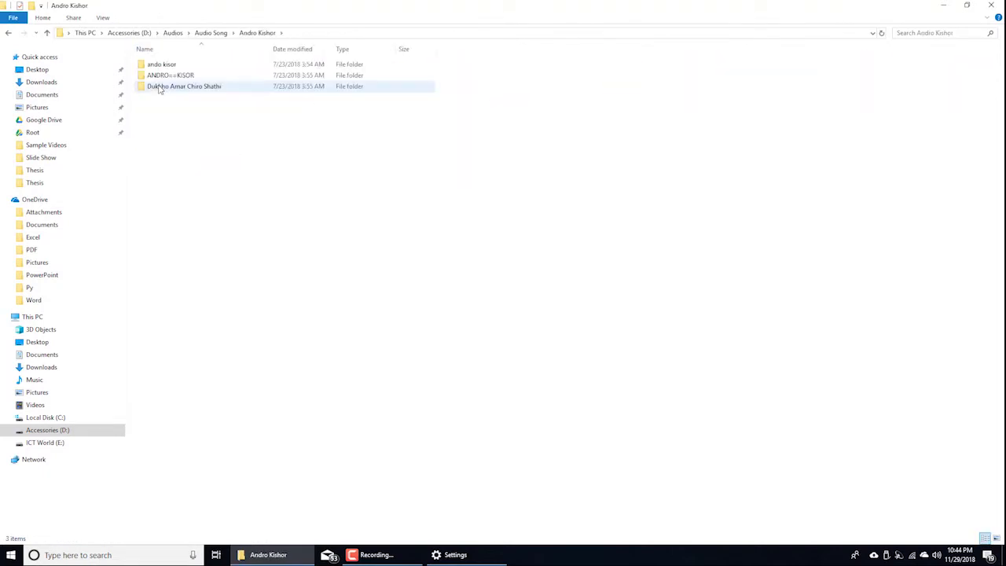
double_click(163, 66)
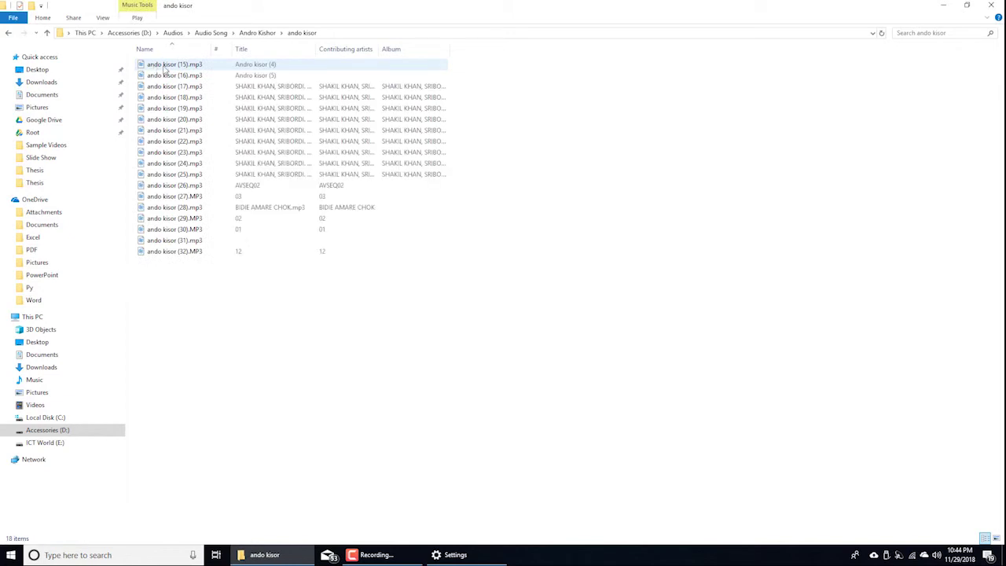
click(996, 538)
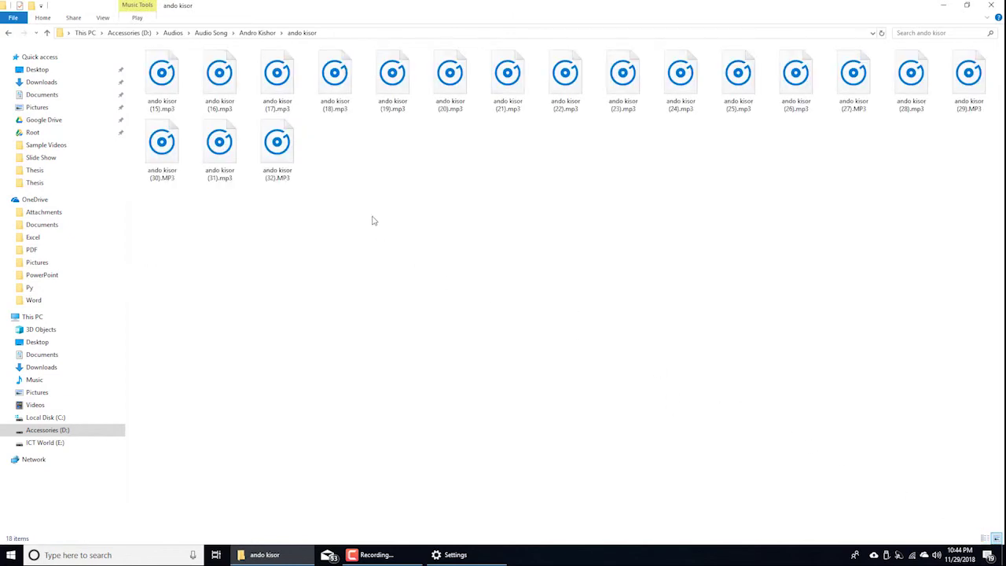
drag(337, 9, 704, 85)
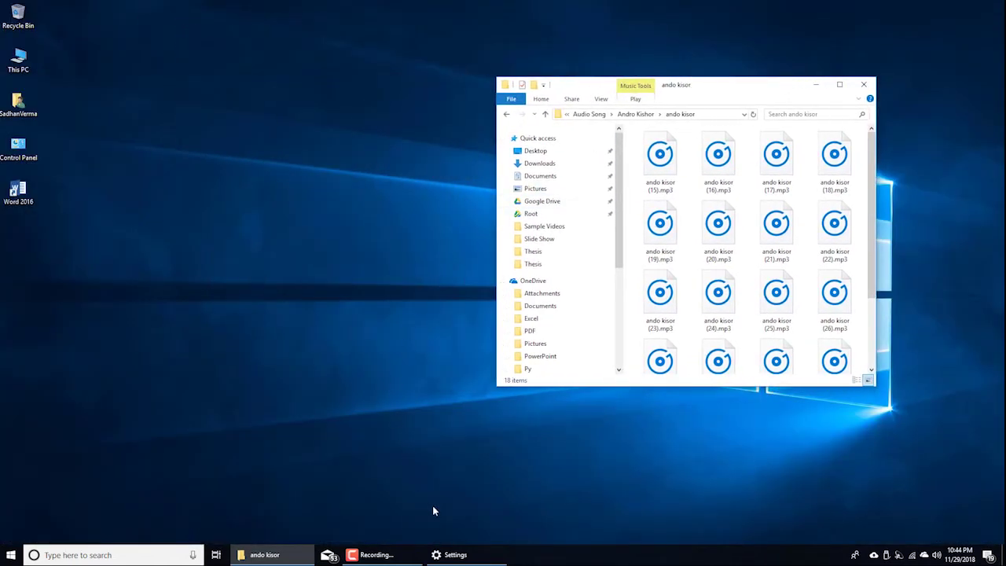
Step: Arrange Settings and Explorer side by side, then change the Music player from Groove Music to VLC media player
click(456, 555)
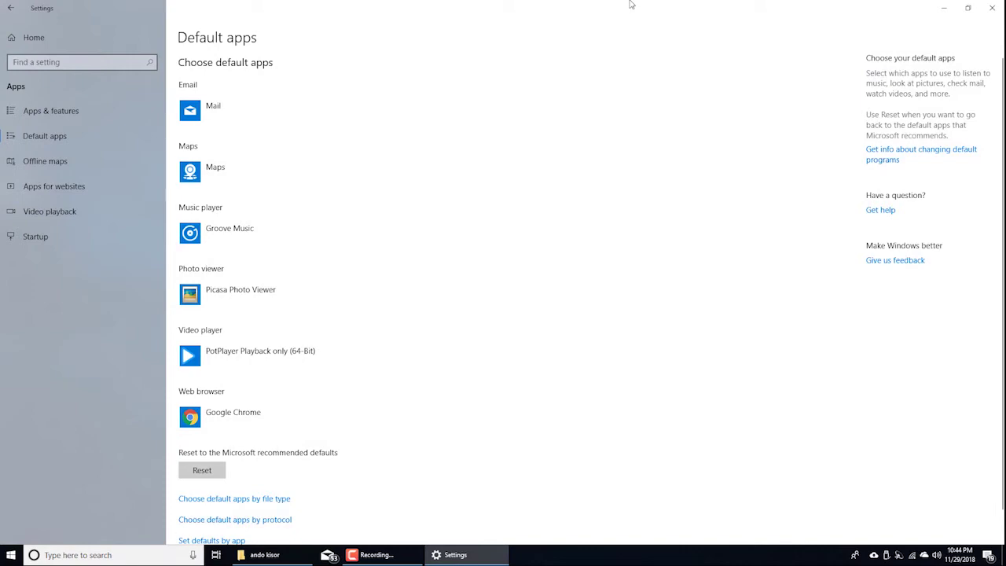
drag(630, 4, 337, 36)
click(711, 89)
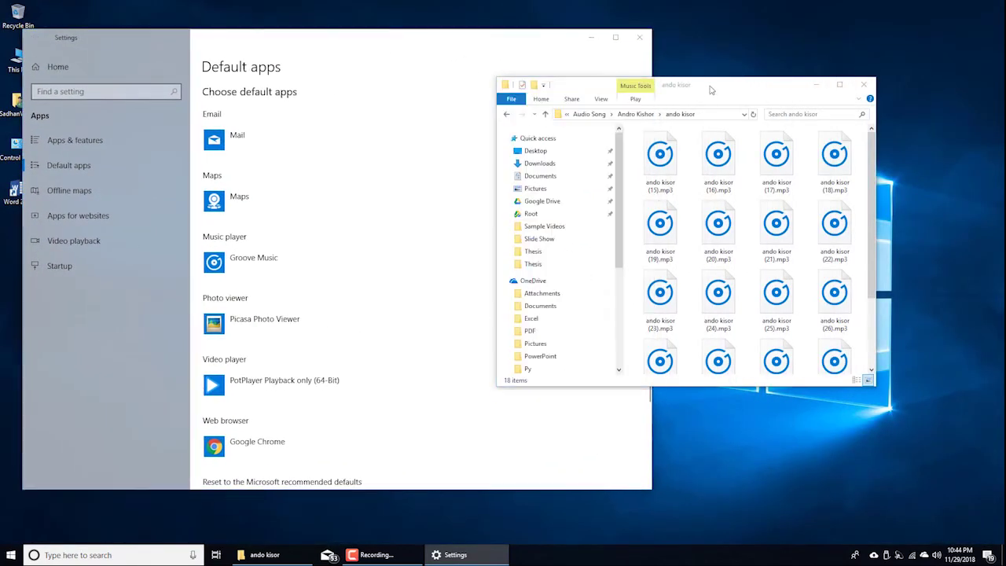
drag(712, 89, 774, 88)
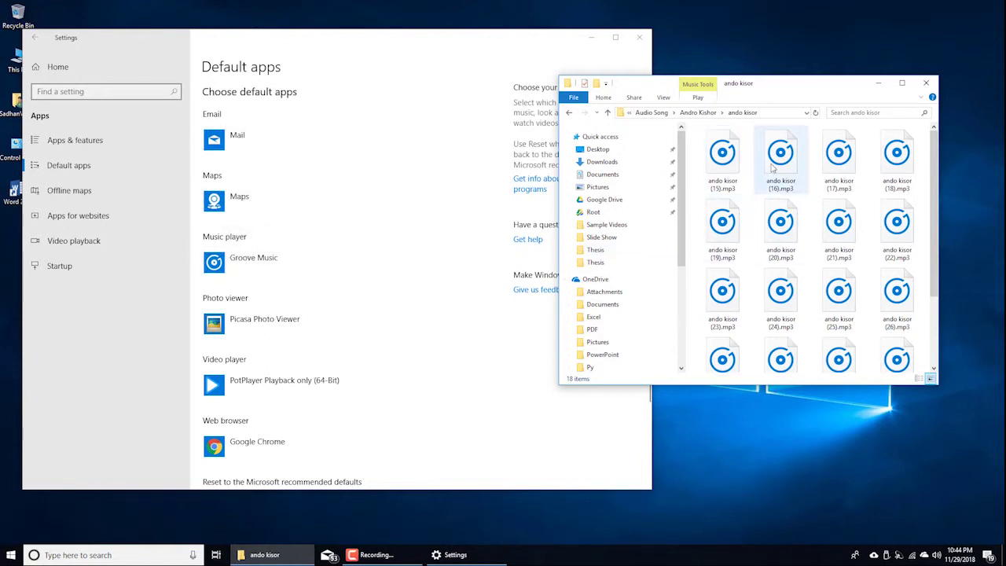
click(263, 263)
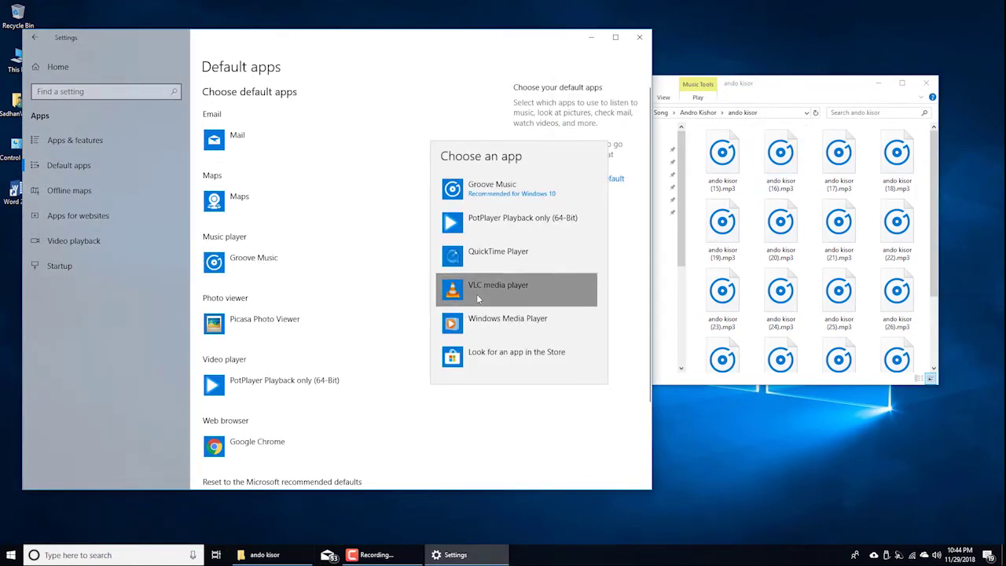
click(477, 294)
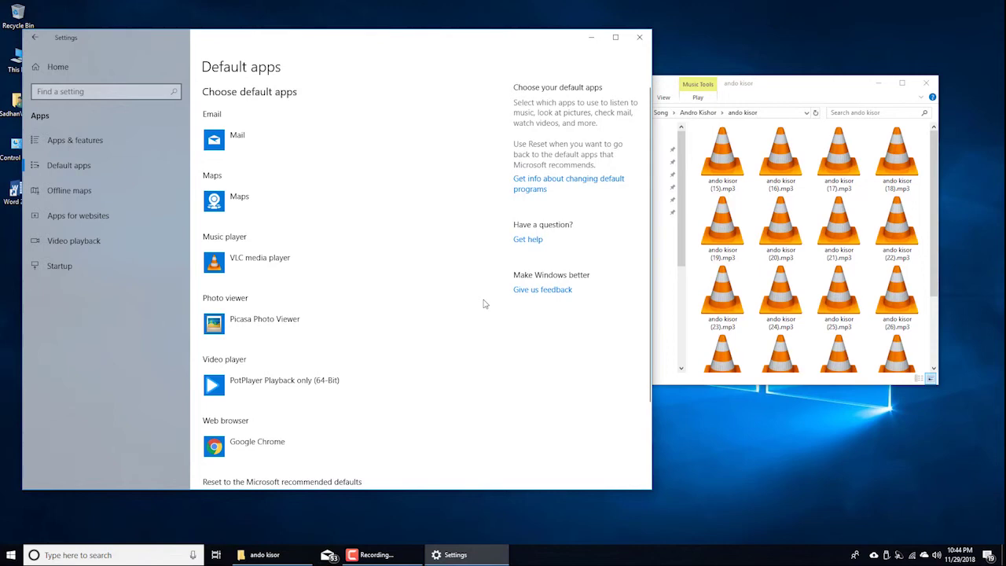
Step: Close the Settings window and then the File Explorer window
click(639, 37)
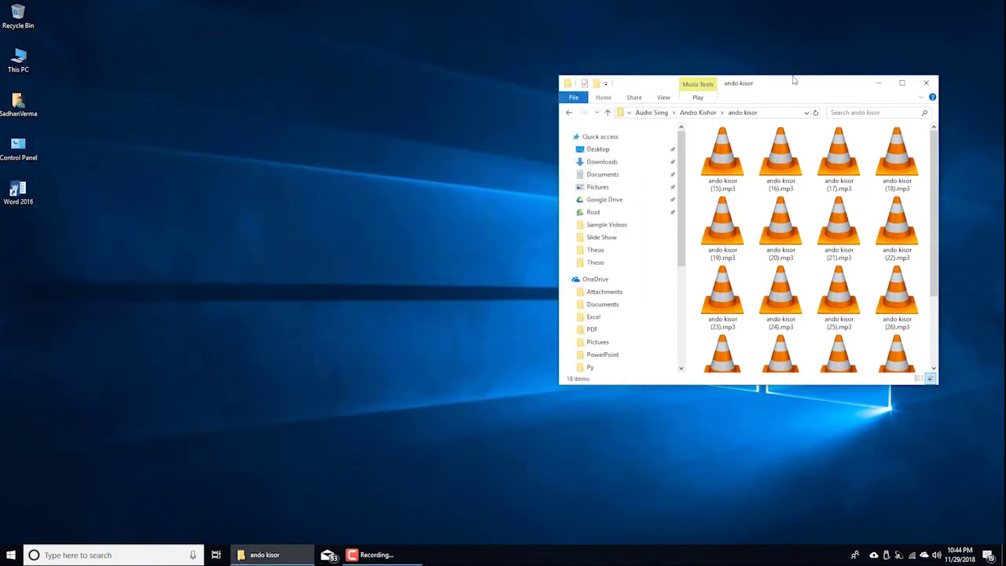
click(926, 82)
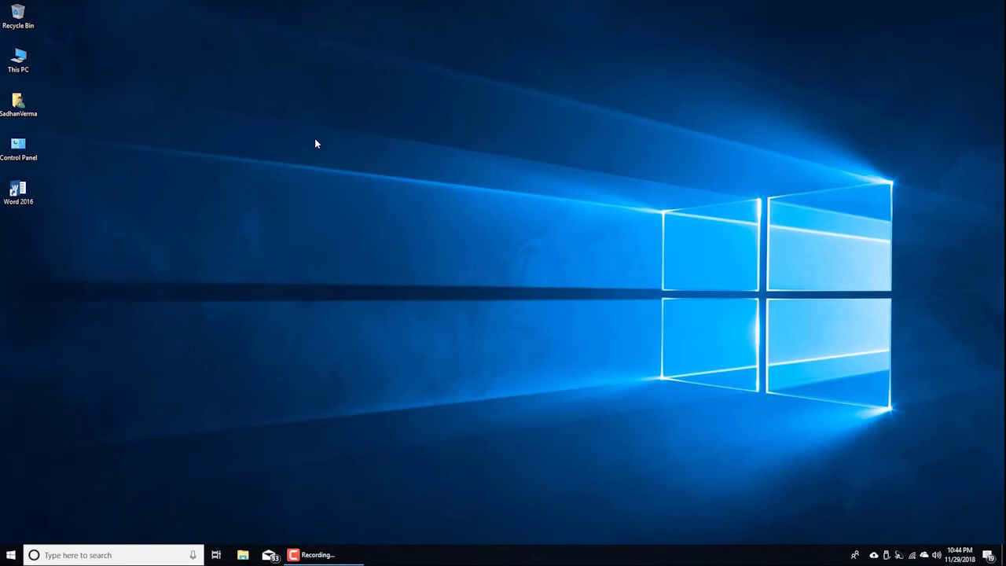